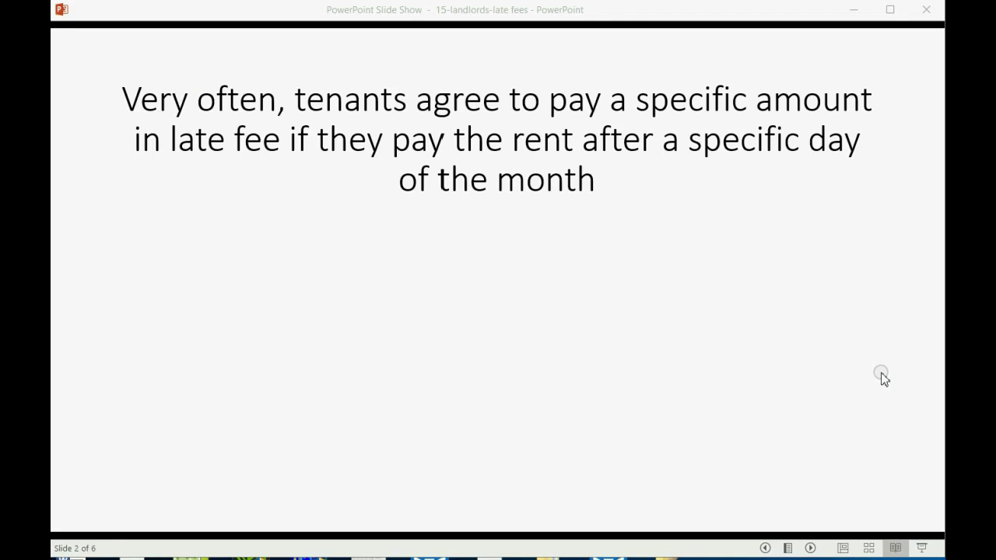
left_click(882, 375)
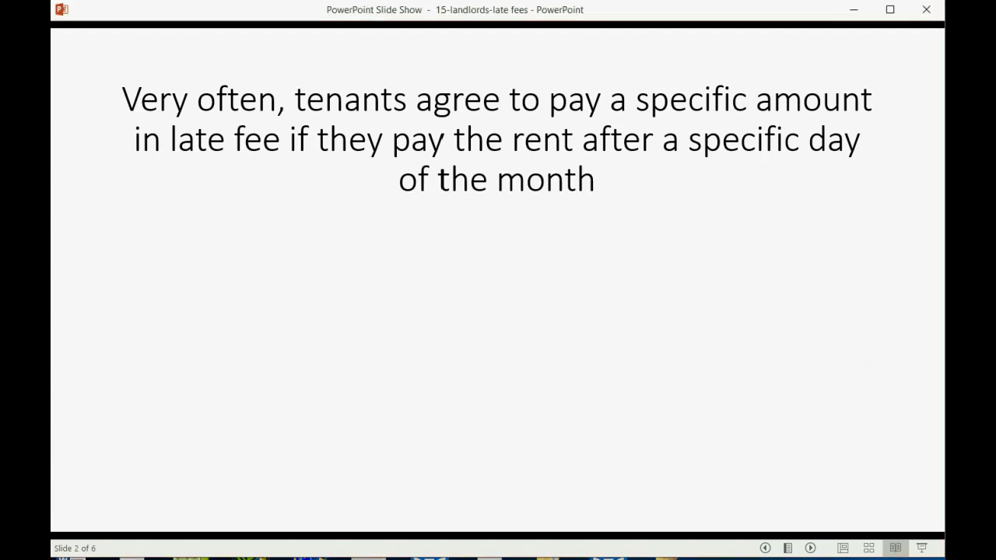
key("Right")
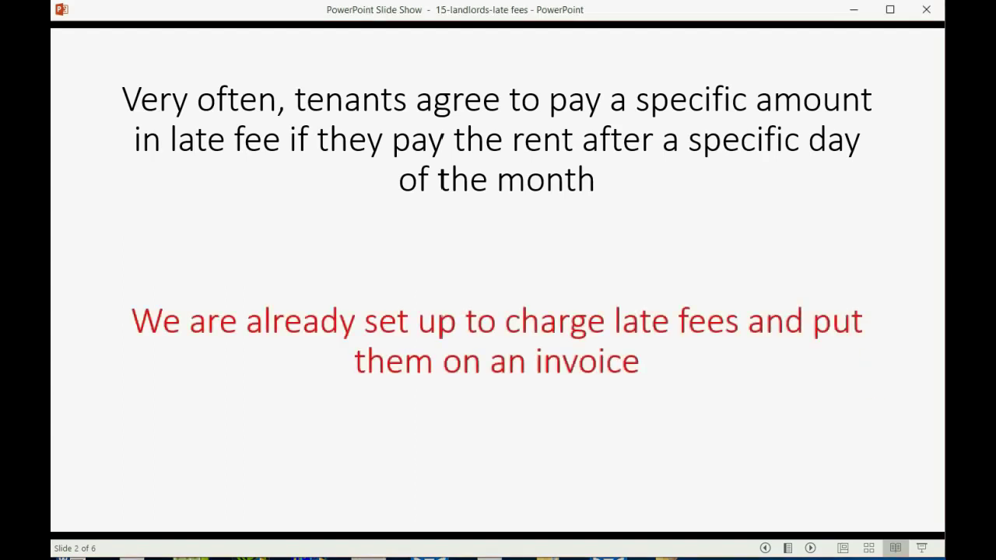
key("Right")
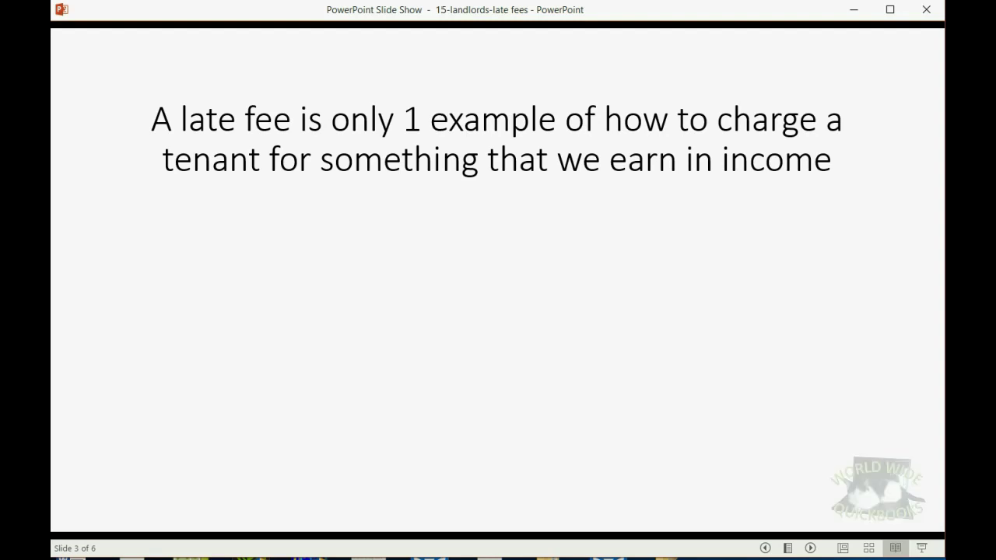
key("Right")
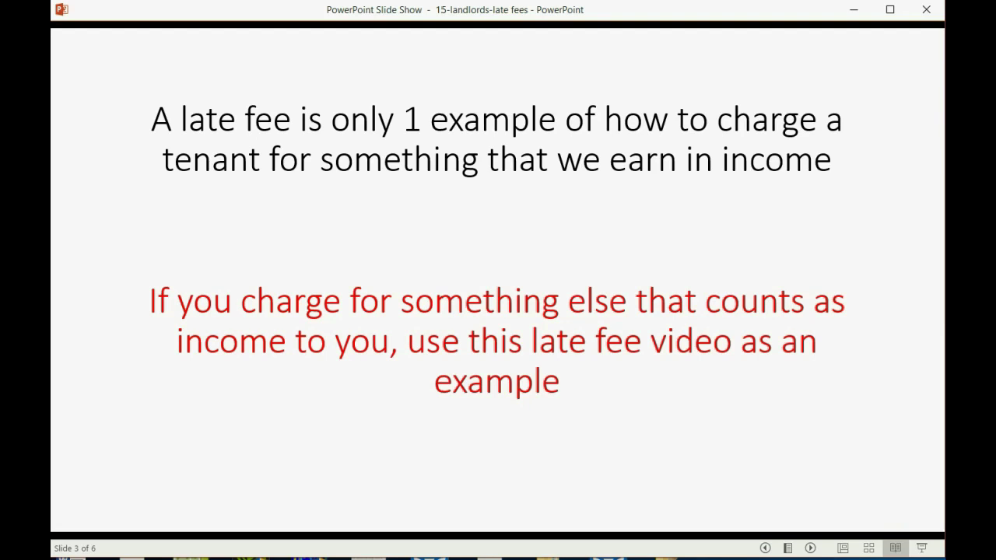
key("Right")
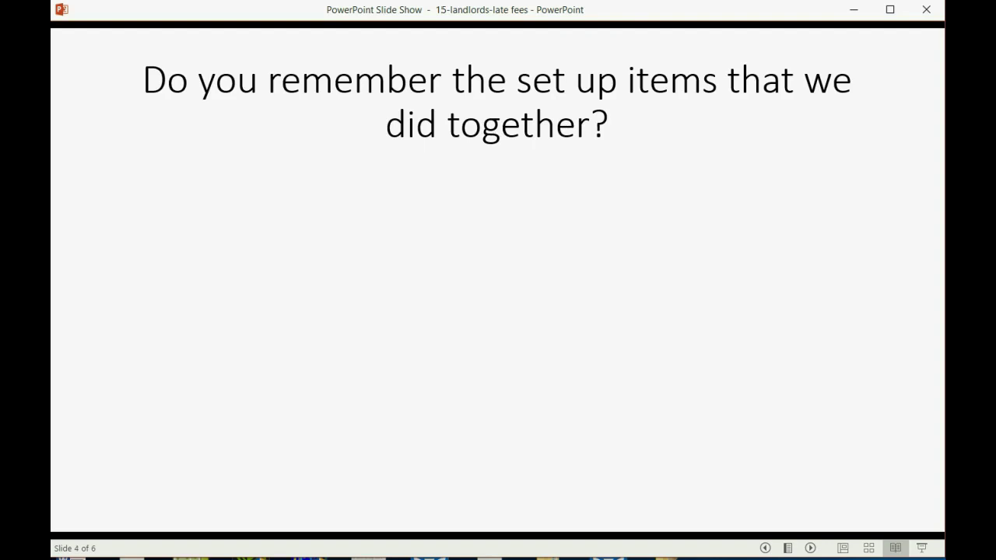
key("Right")
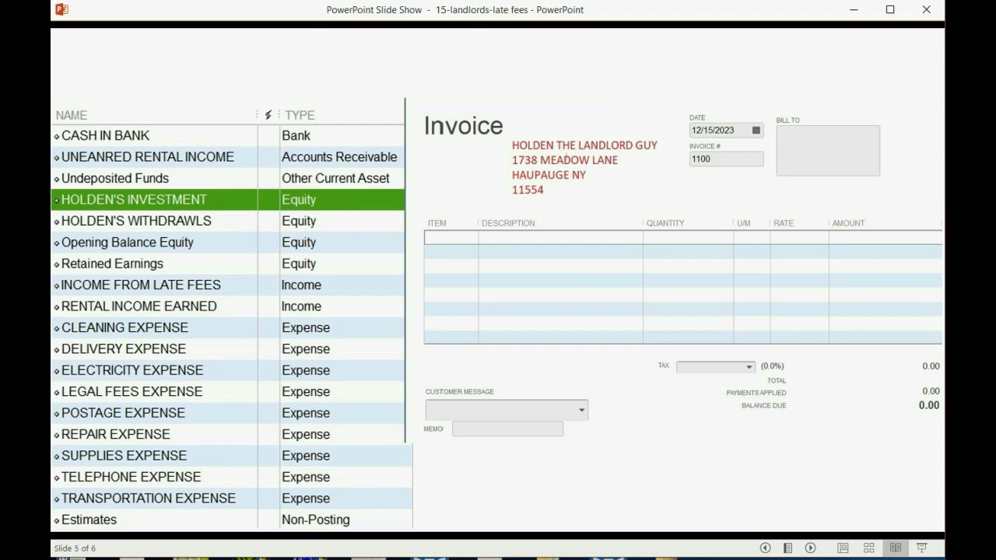
key("Right")
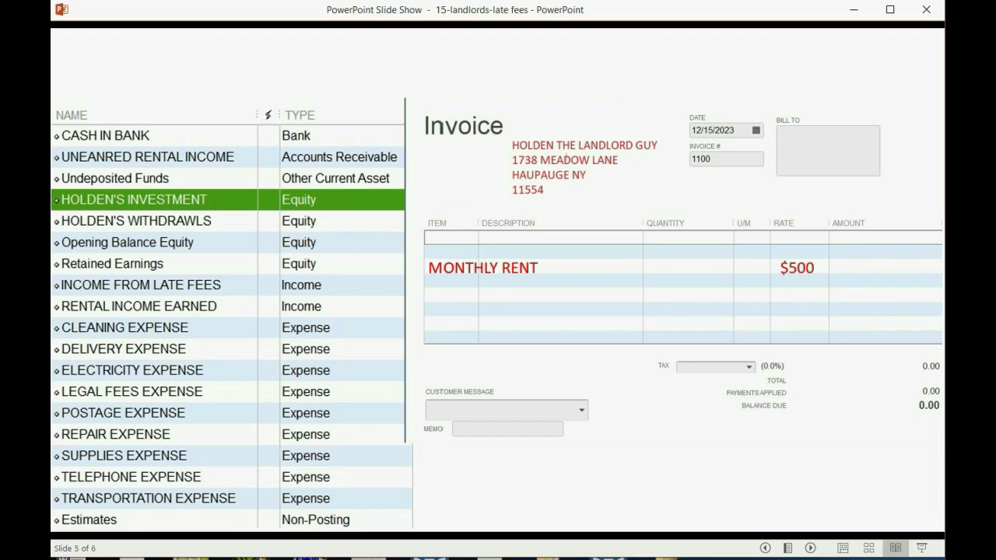
key("Right")
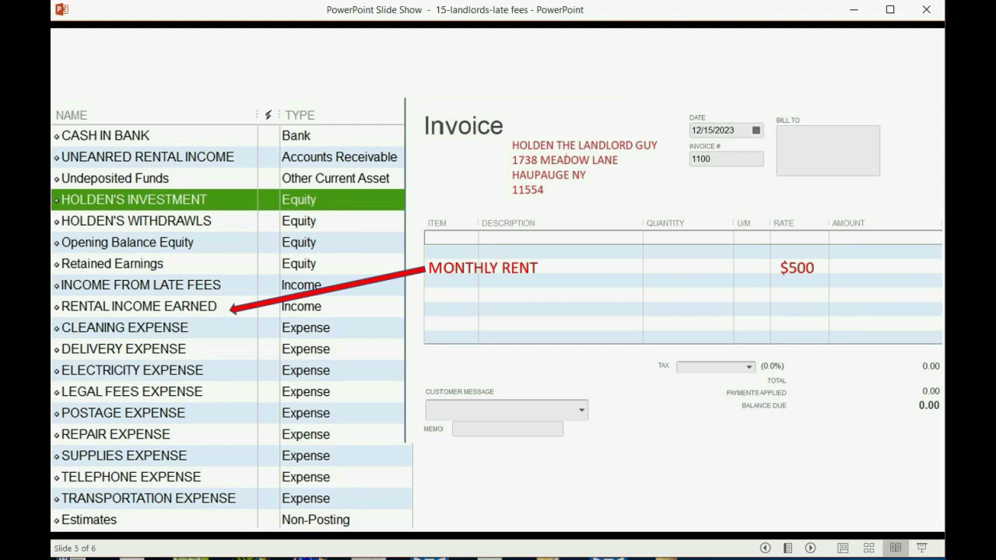
key("Right")
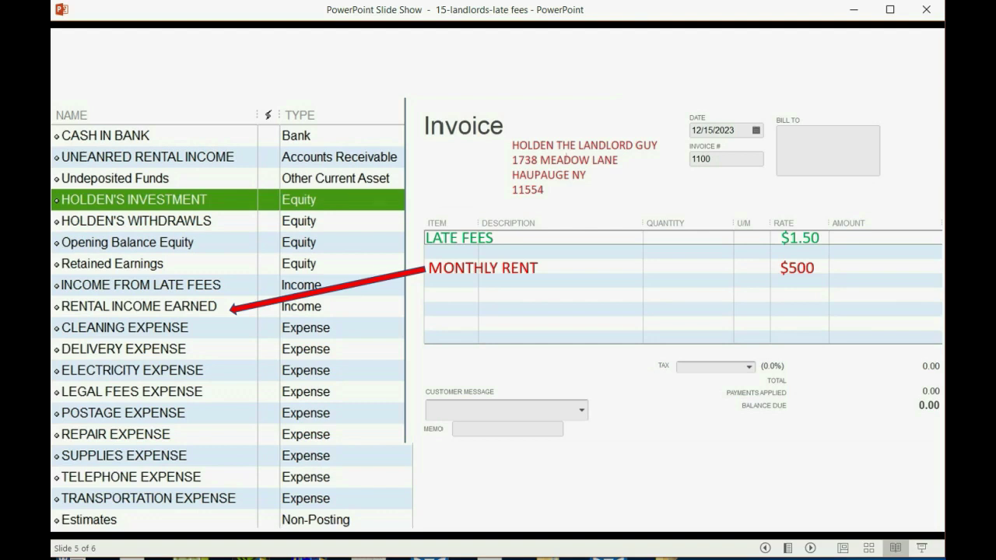
key("Right")
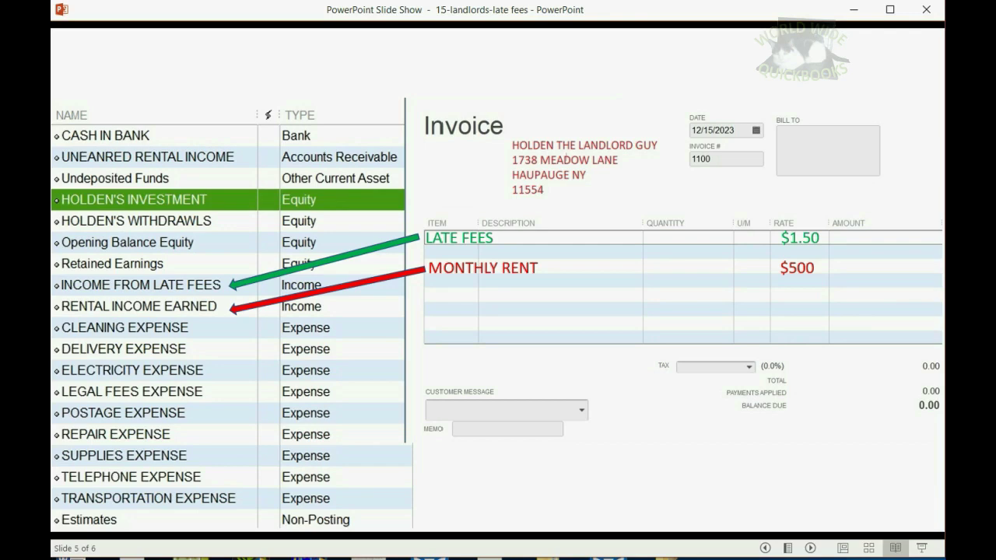
key("Right")
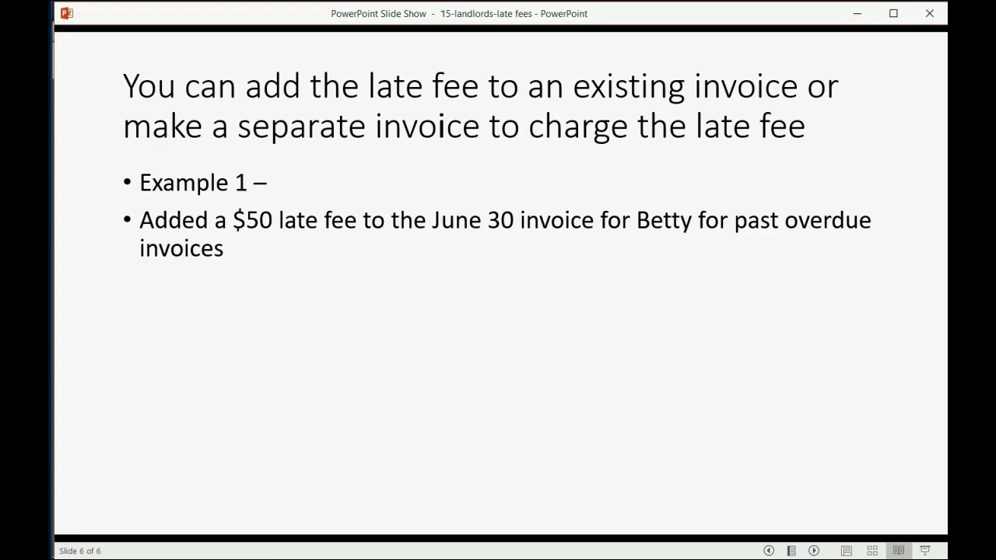
Switch to QuickBooks and open unit 2B's 06/30/2019 invoice from the Tenant Balance Detail report.
key("alt+Tab")
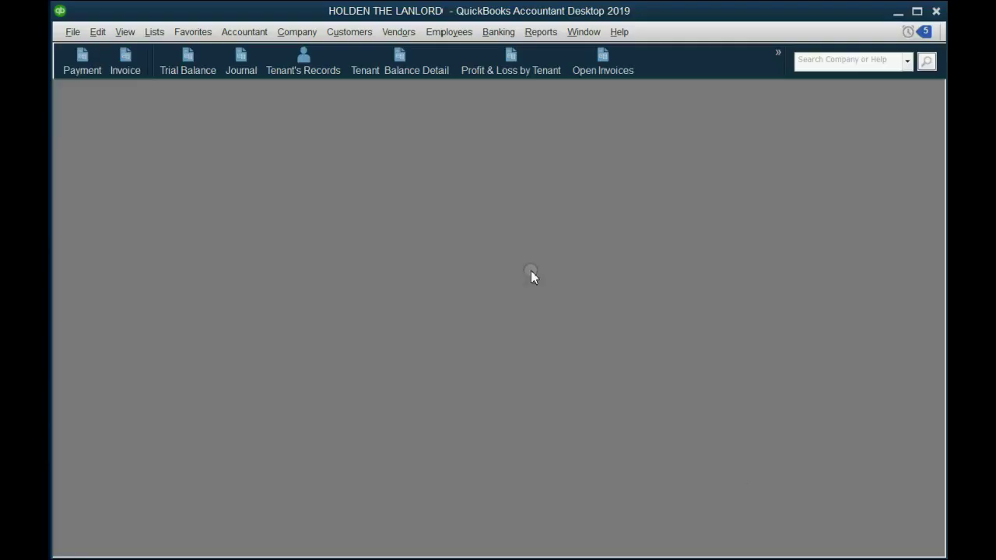
left_click(415, 63)
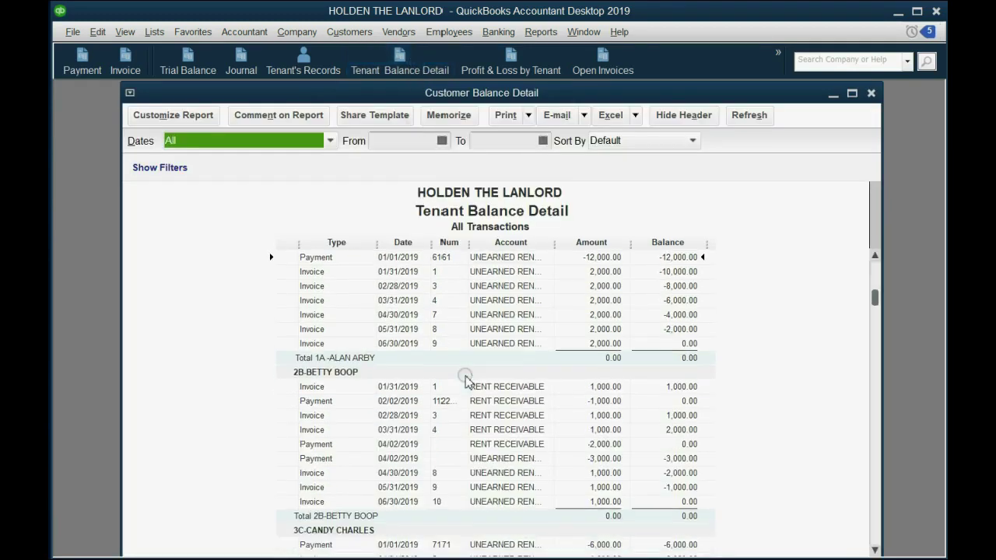
scroll(465, 382, "down", 1)
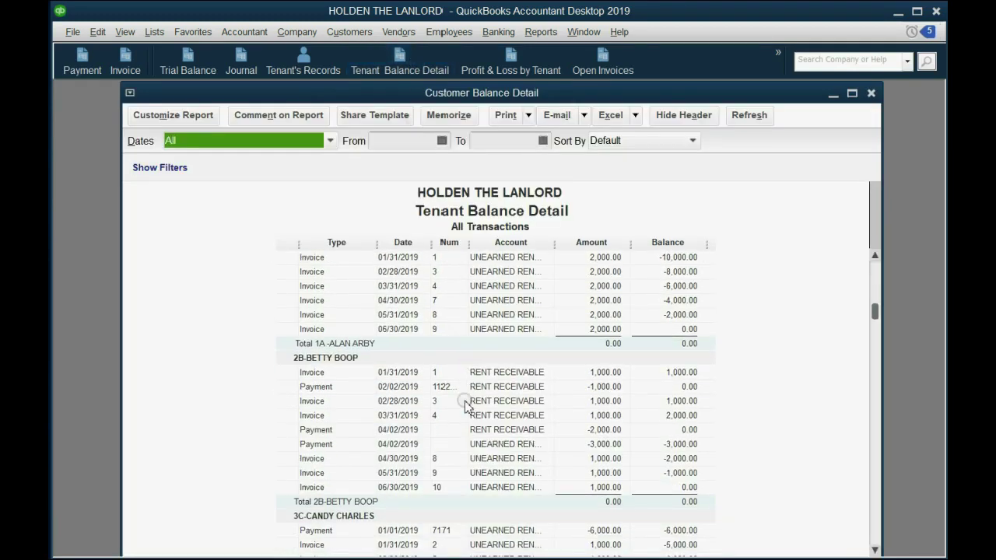
double_click(410, 489)
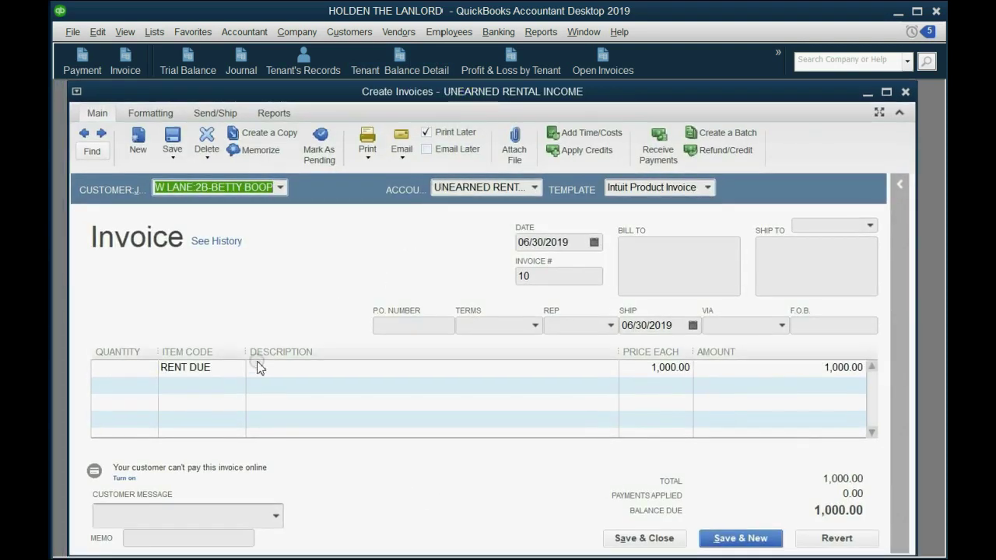
Add the LATE FEES item to the invoice as a second line below RENT DUE.
left_click(242, 366)
left_click(240, 369)
left_click(240, 370)
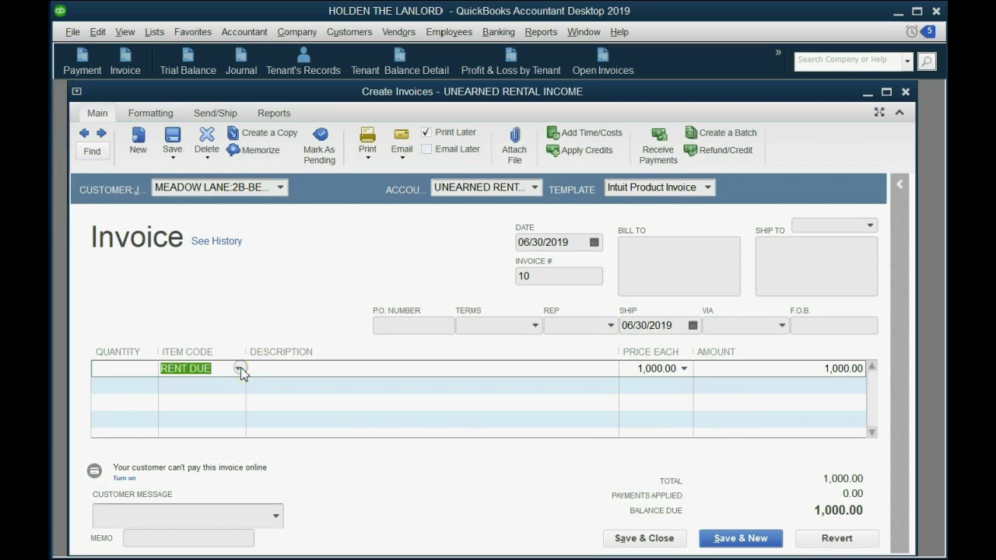
left_click(237, 382)
left_click(238, 385)
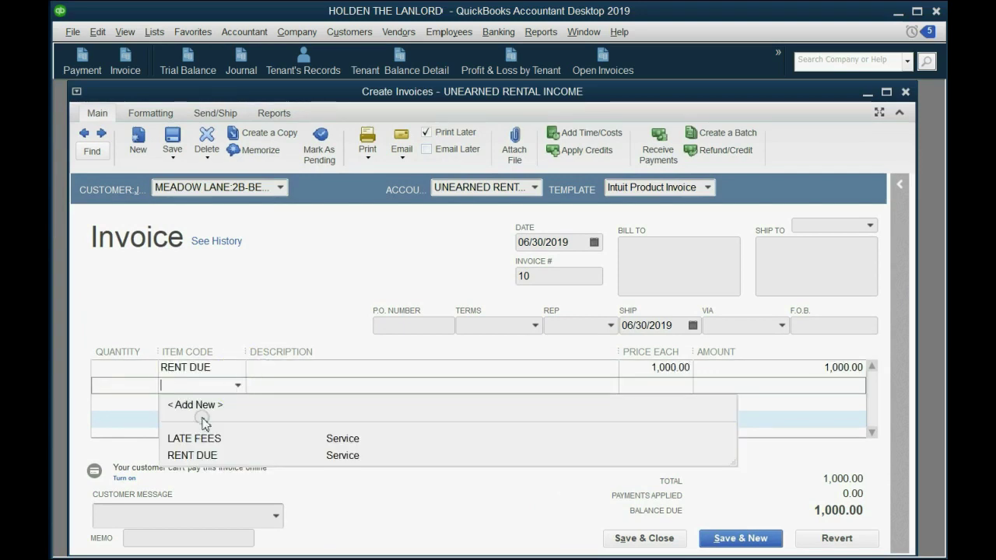
left_click(191, 440)
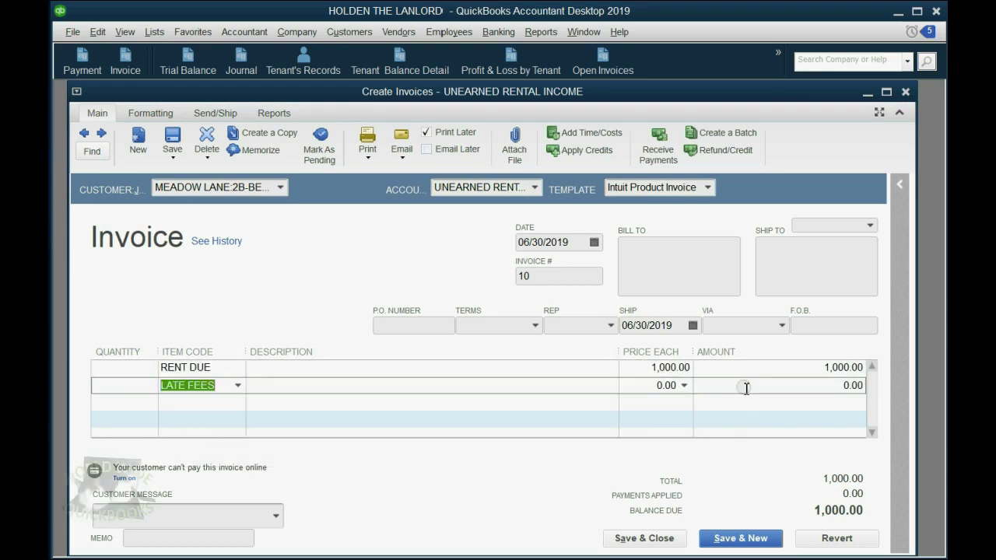
Set the LATE FEES line amount to 50, then save and close the invoice, recording the changes.
left_click(783, 386)
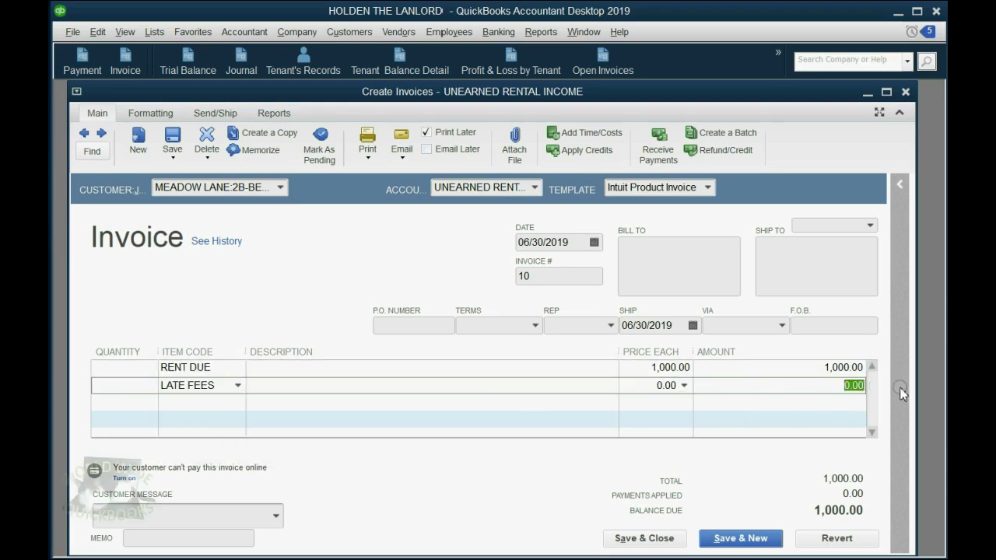
type("50")
key("Tab")
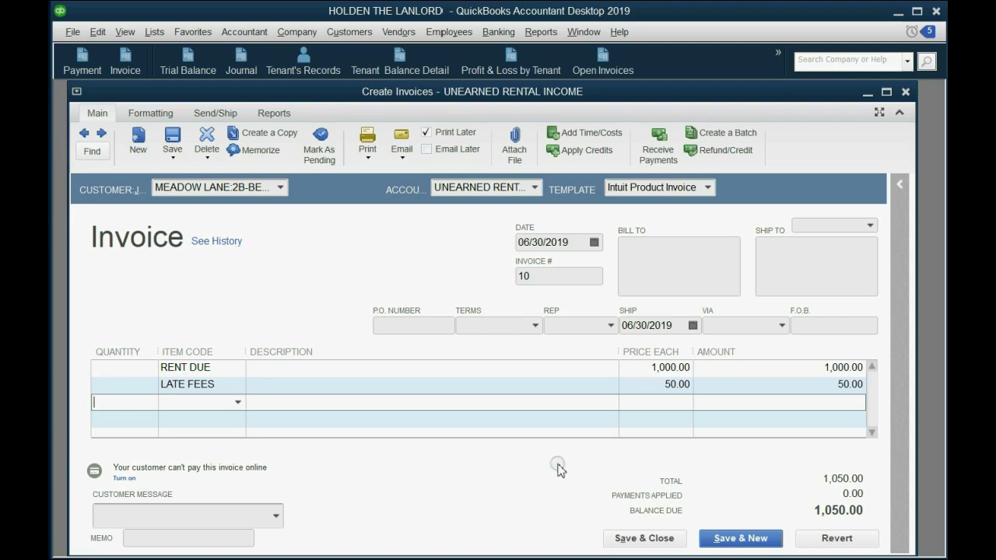
left_click(235, 384)
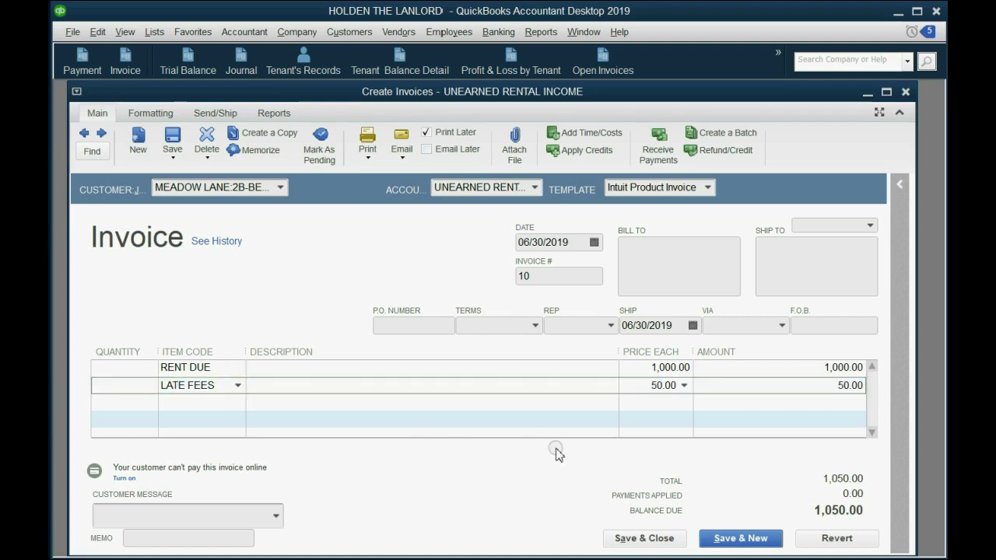
left_click(624, 539)
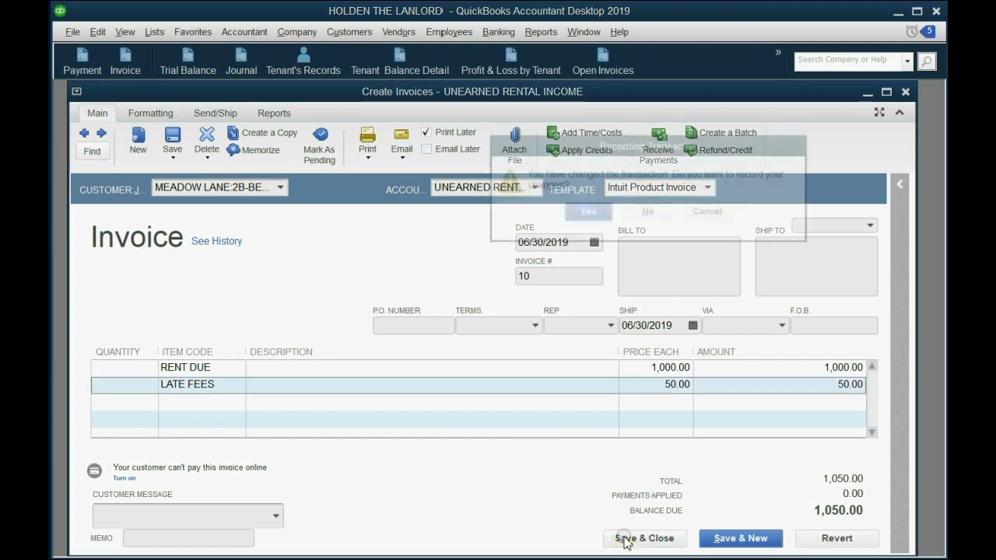
left_click(582, 213)
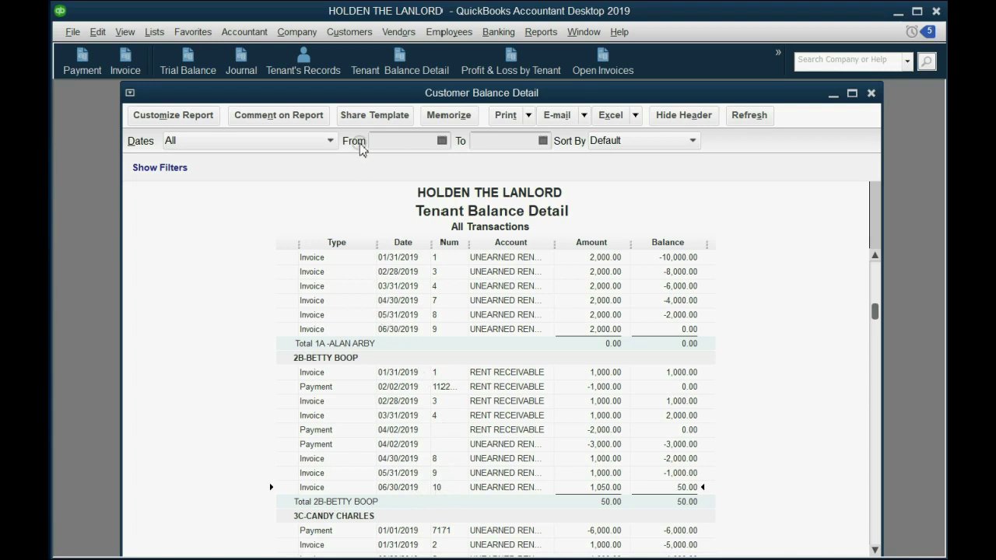
Open the Trial Balance and trace the INCOME FROM LATE FEES amount down to its source invoice.
left_click(194, 57)
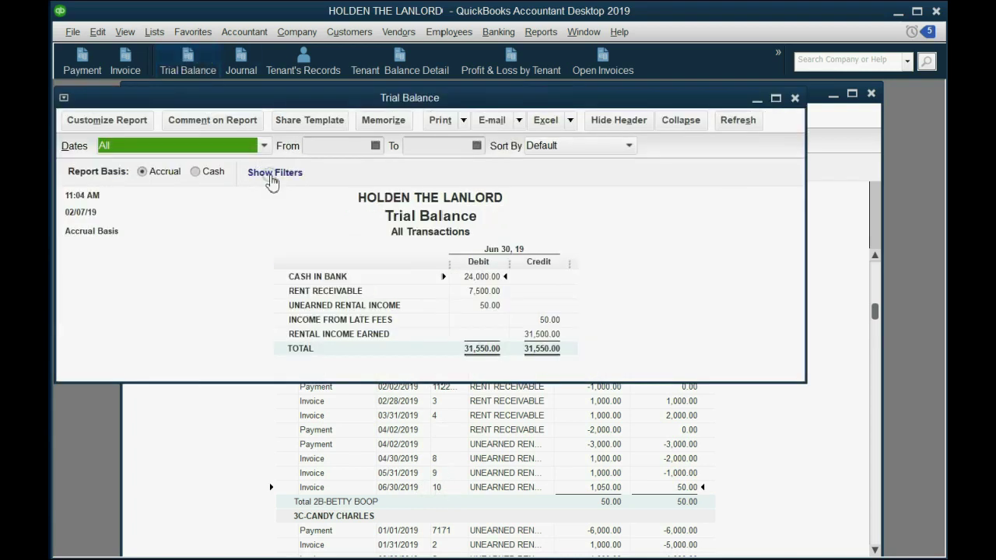
left_click(327, 325)
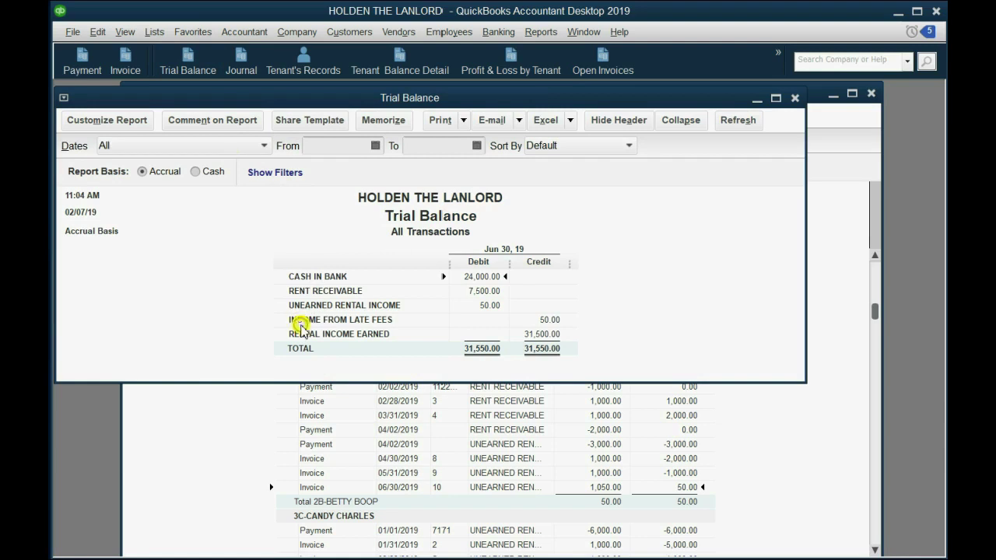
double_click(556, 321)
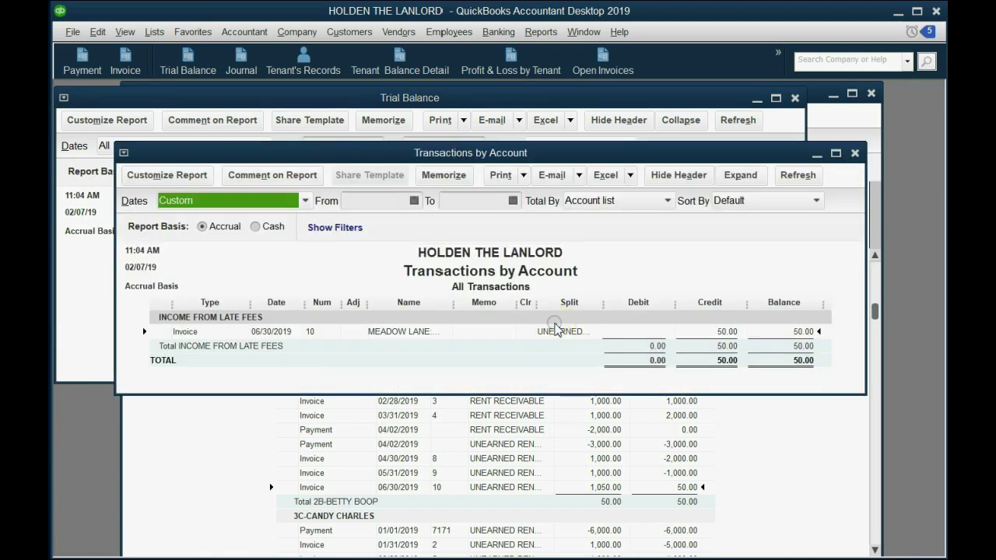
double_click(401, 334)
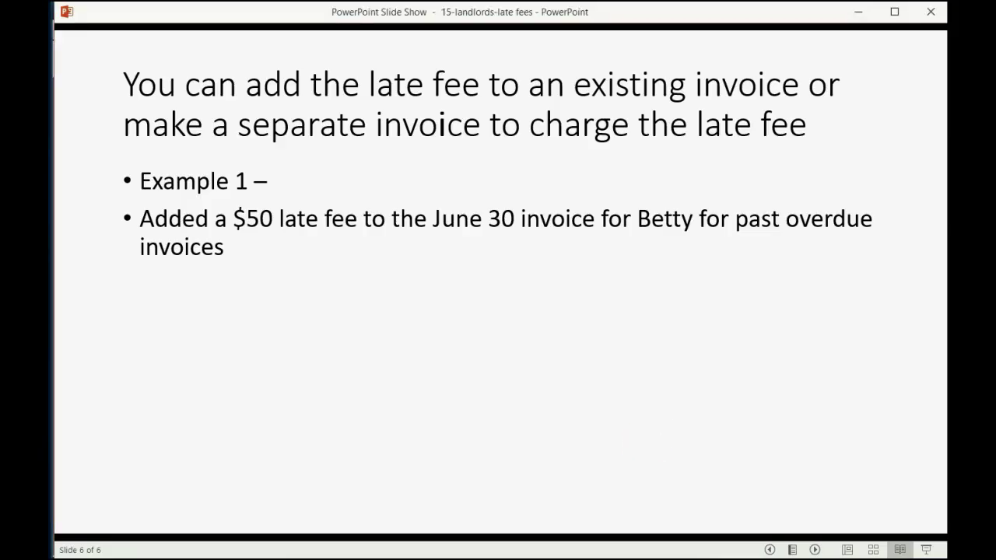
In QuickBooks, open the Tenant Balance Detail report and examine the transactions of the unit 4D tenant.
key("Right")
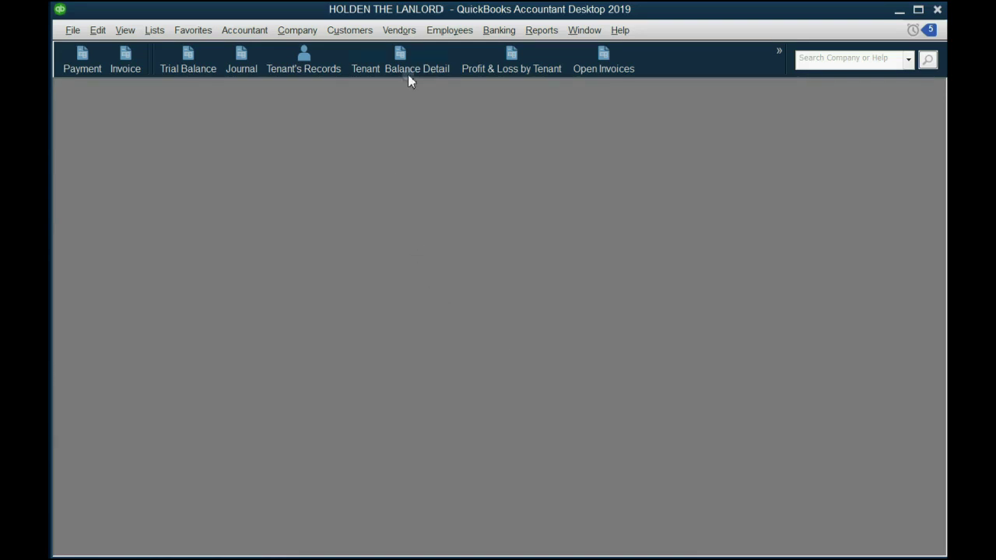
left_click(407, 69)
scroll(537, 362, "down", 5)
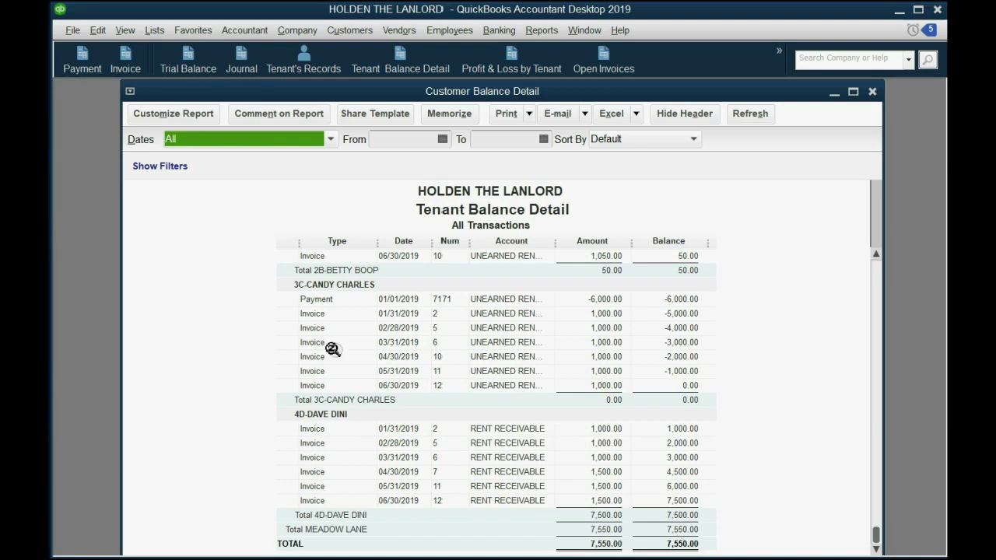
Create a new invoice for the MEADOW LANE unit 4D tenant, keeping RENT RECEIVABLE as the account.
left_click(126, 59)
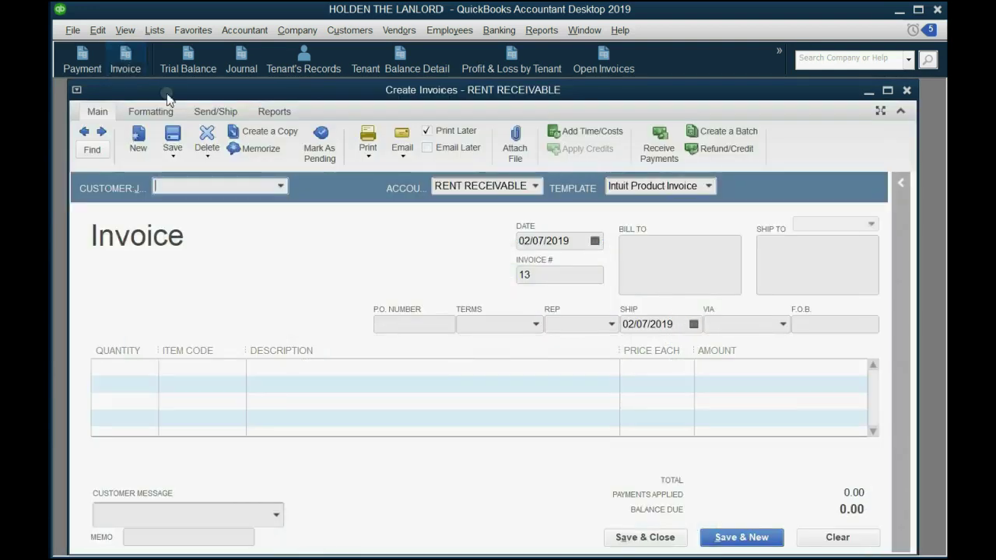
left_click(280, 186)
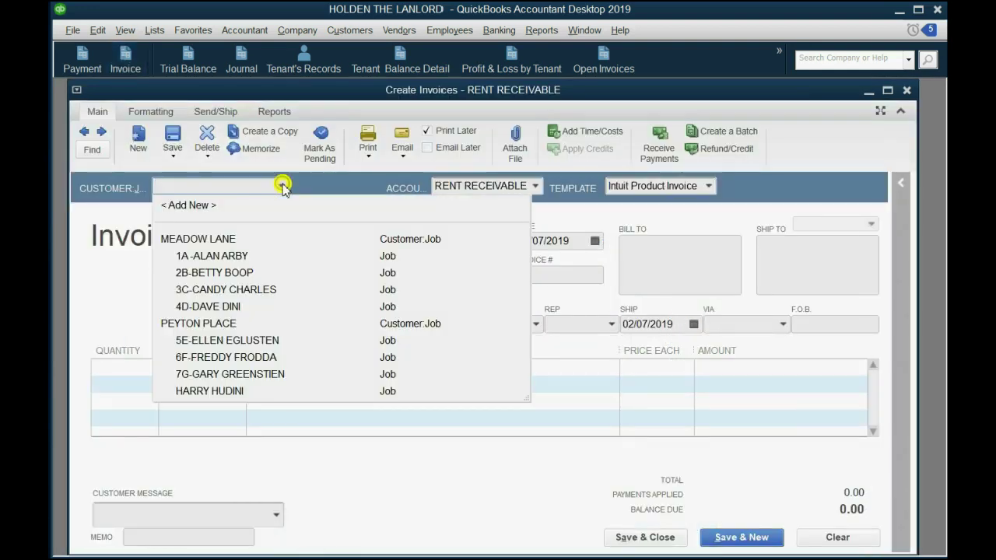
left_click(255, 305)
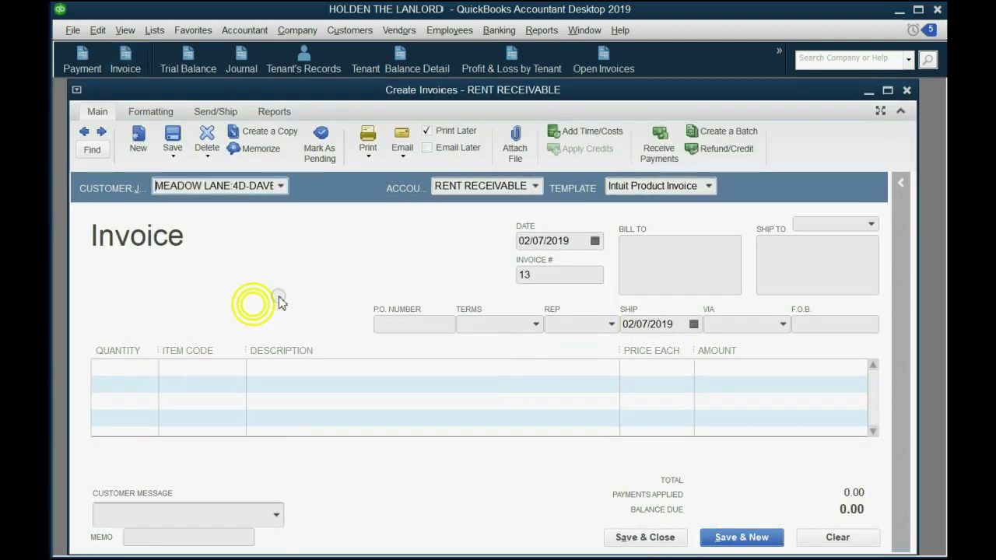
left_click(537, 188)
left_click(537, 187)
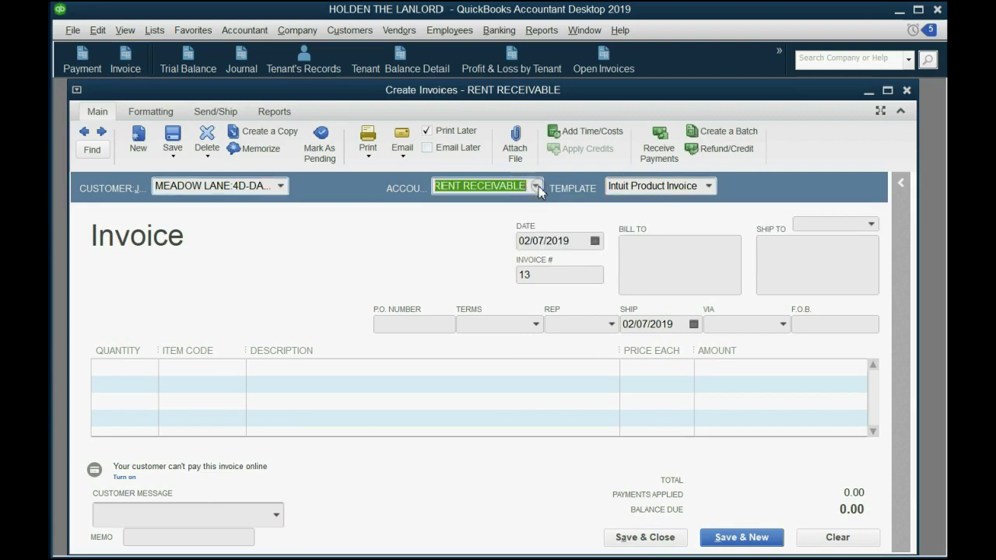
Set the new invoice's date to 07/15/2019.
left_click(594, 241)
left_click(644, 266)
left_click(643, 265)
left_click(644, 265)
left_click(644, 265)
left_click(643, 265)
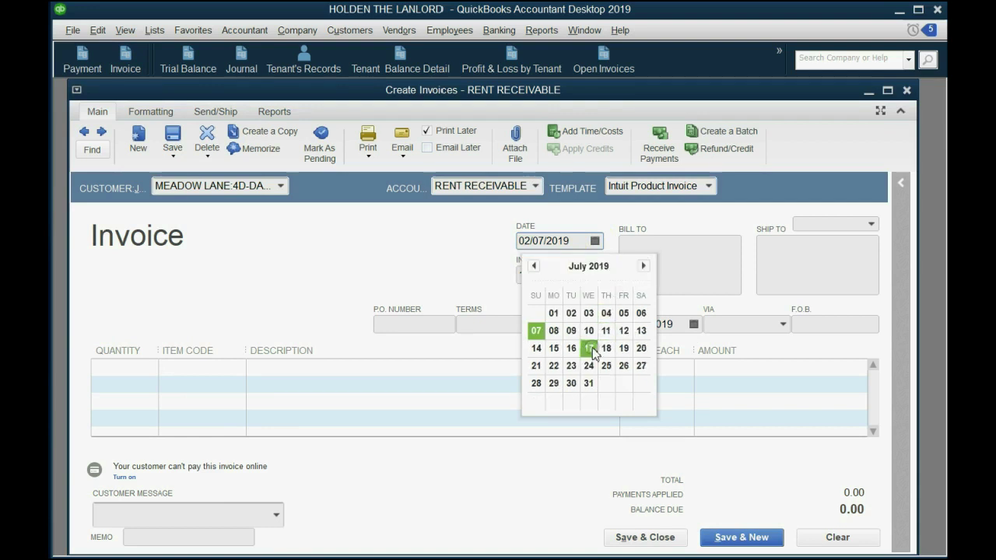
left_click(553, 347)
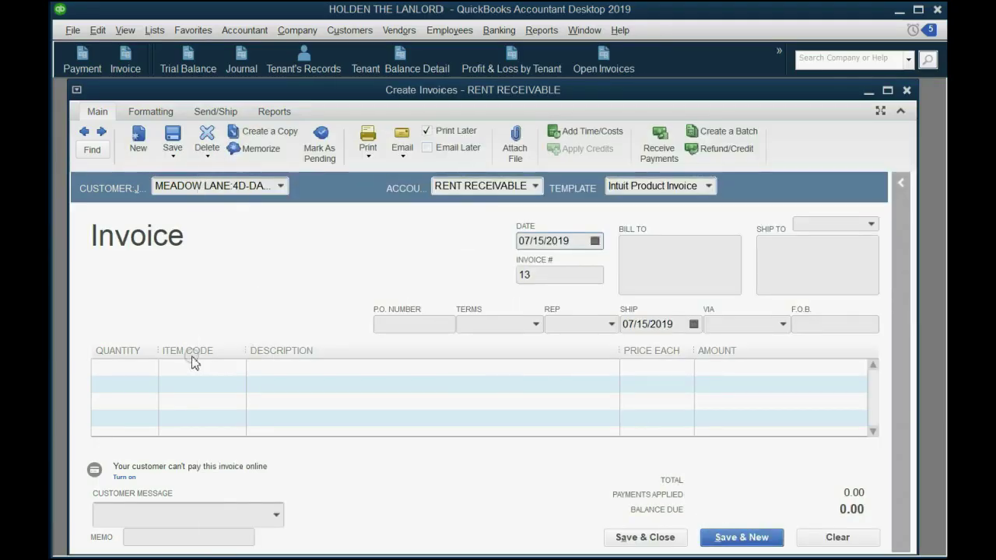
Add a LATE FEES line with an amount of 100 to the unit 4D invoice, and save and close it.
left_click(214, 366)
left_click(239, 367)
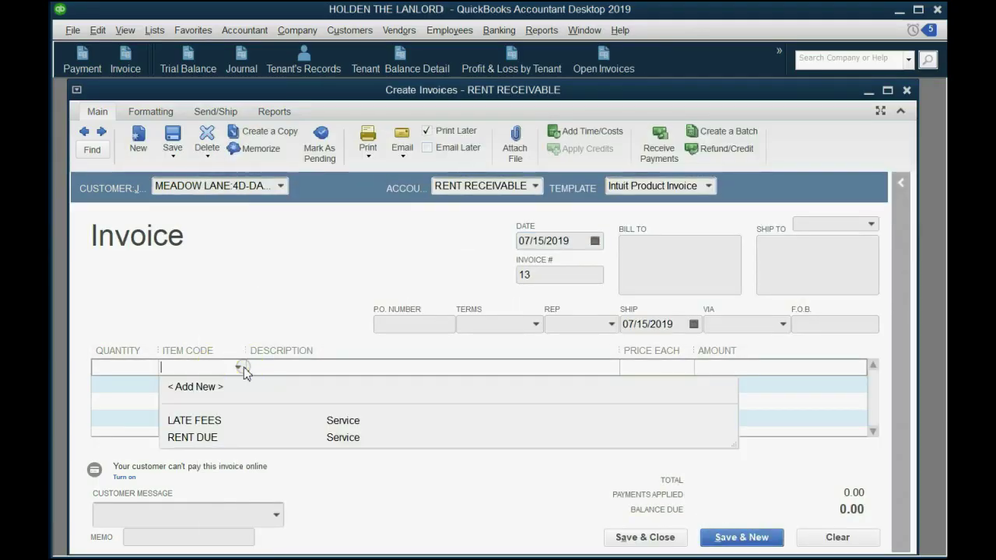
left_click(249, 420)
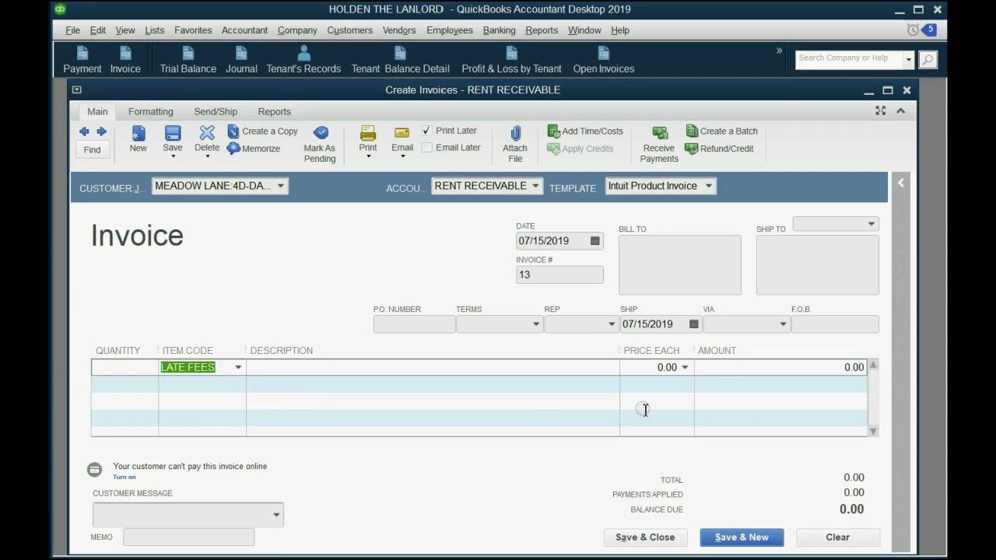
left_click(756, 384)
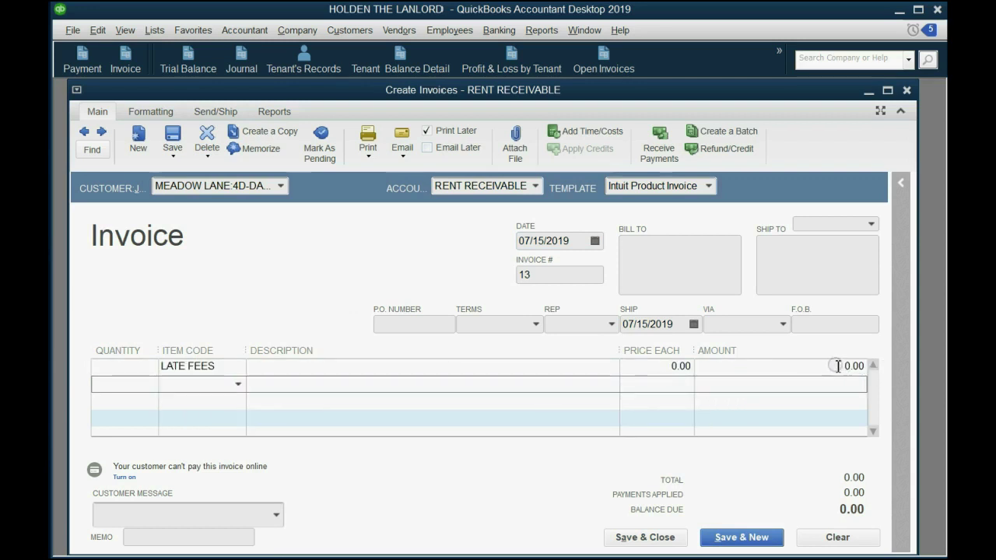
left_click(838, 366)
type("12")
key("BackSpace")
key("BackSpace")
type("100")
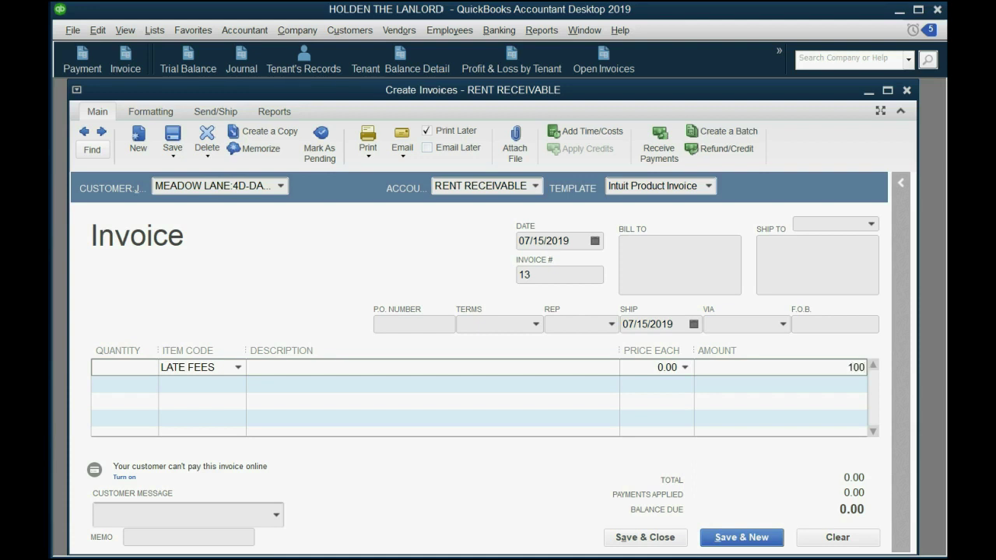
key("Tab")
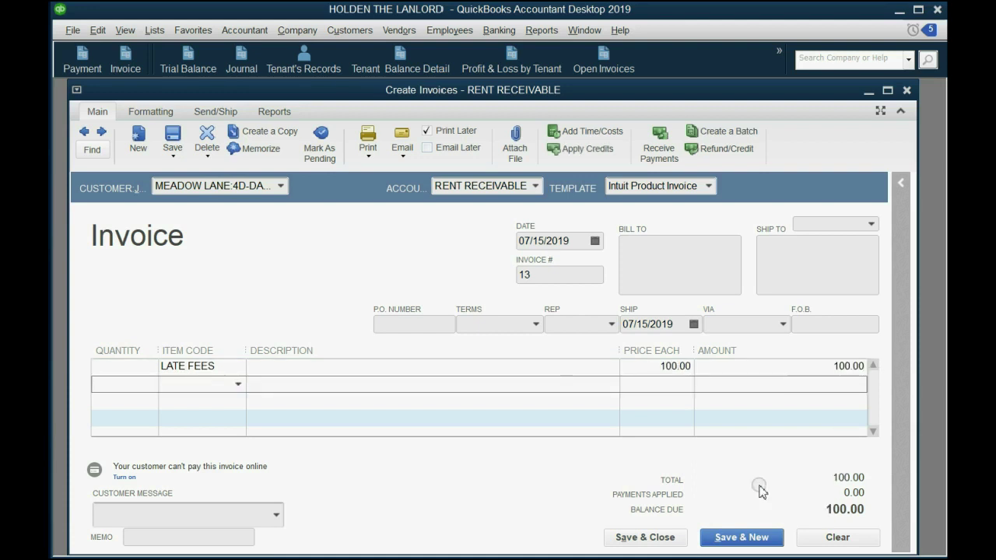
left_click(640, 536)
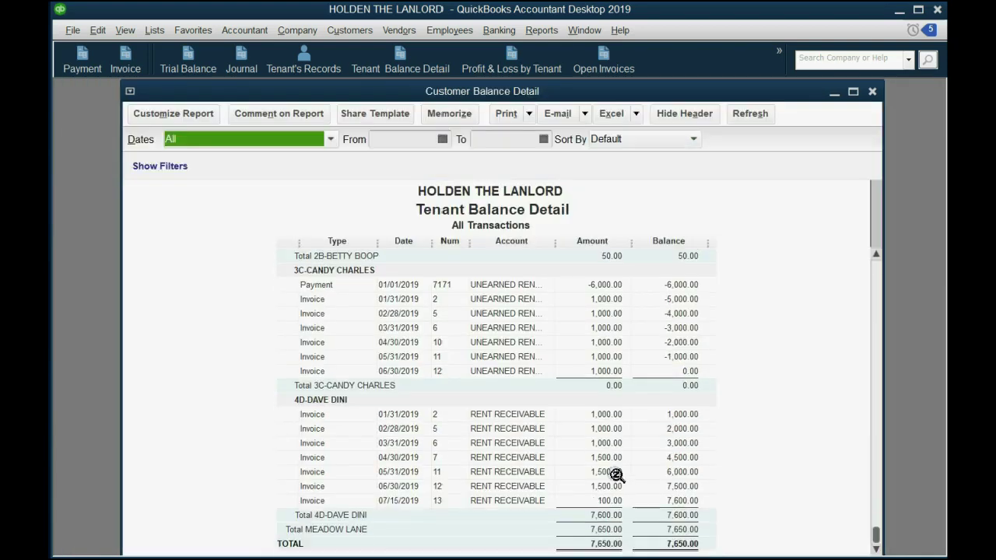
Check the 07/15/2019 invoice in the unit 4D tenant's balance detail, and inspect INCOME FROM LATE FEES in the Trial Balance.
left_click(690, 487)
left_click(616, 502)
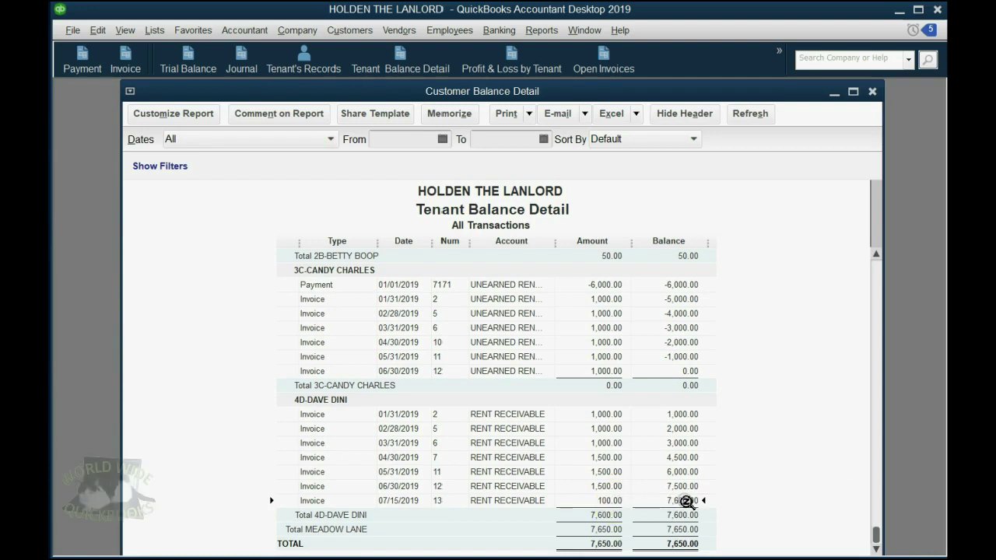
left_click(189, 64)
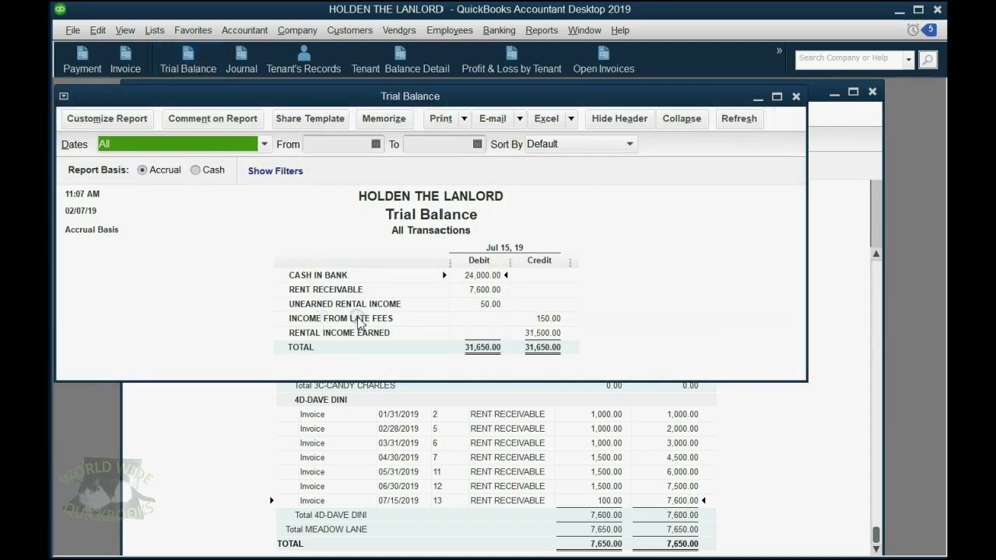
left_click(560, 321)
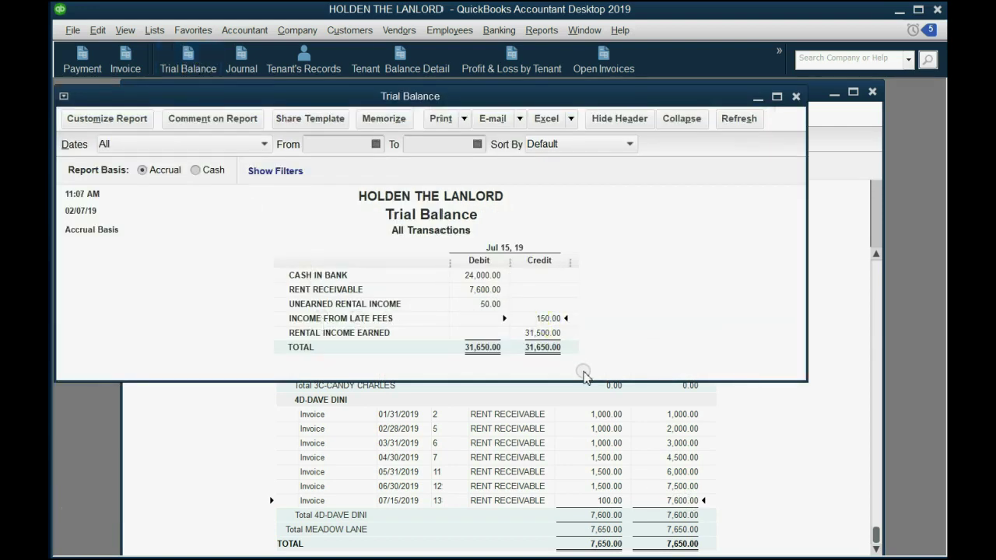
Drill down from the INCOME FROM LATE FEES amount to its transactions and open the source invoice dated 07/15/2019.
double_click(549, 320)
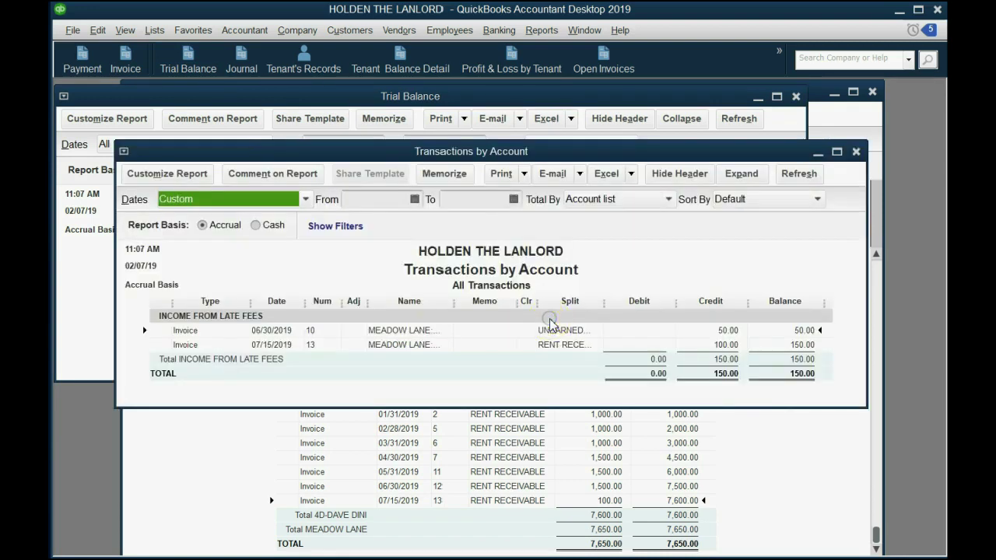
left_click(551, 342)
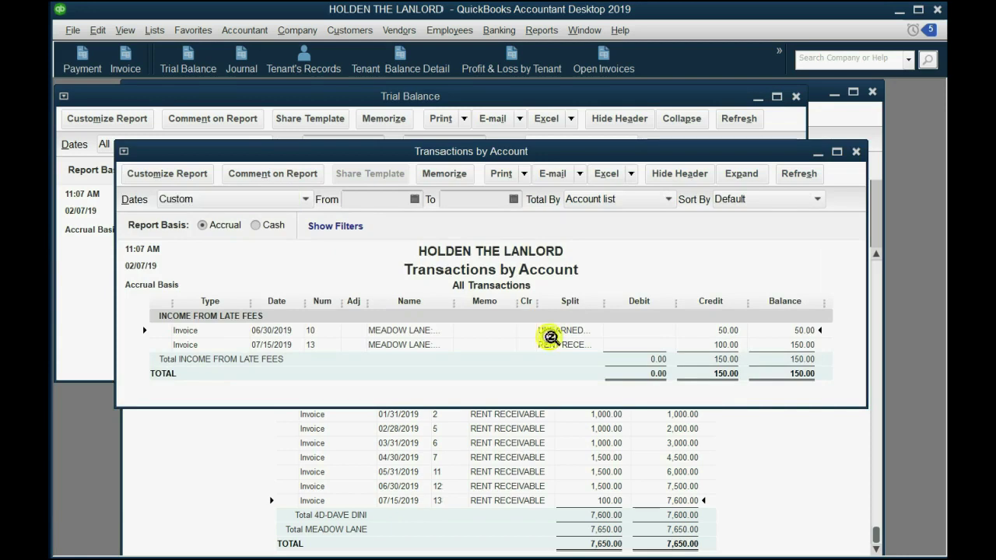
left_click(732, 372)
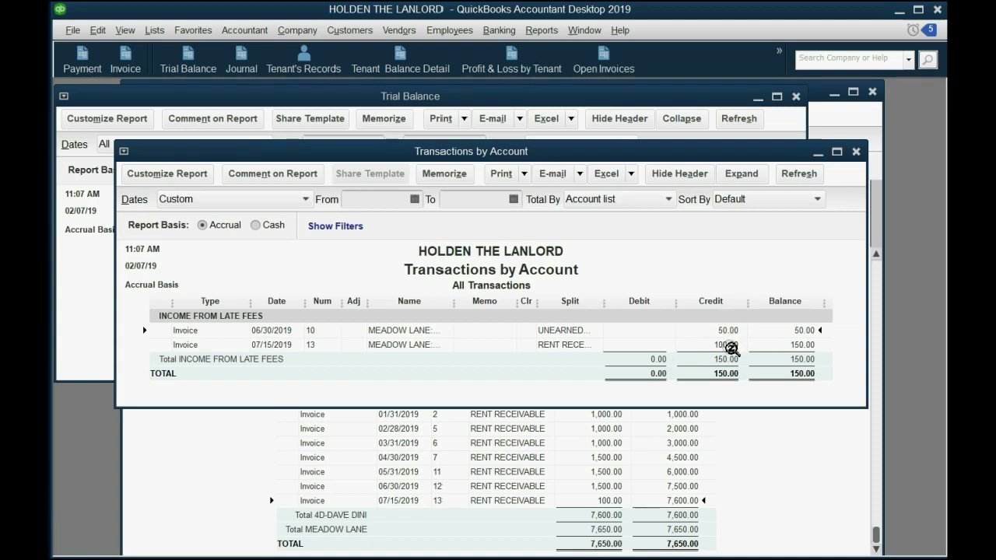
left_click(731, 347)
double_click(732, 347)
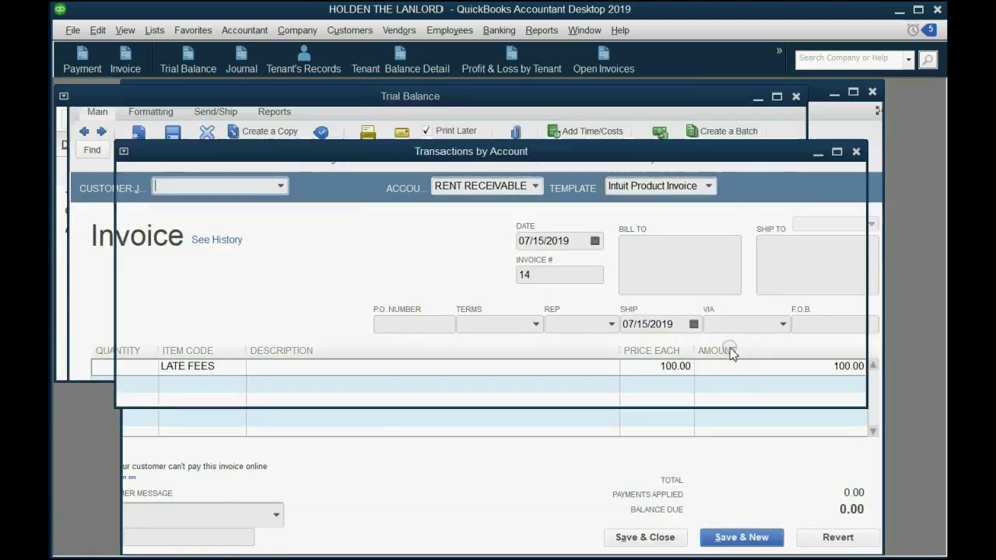